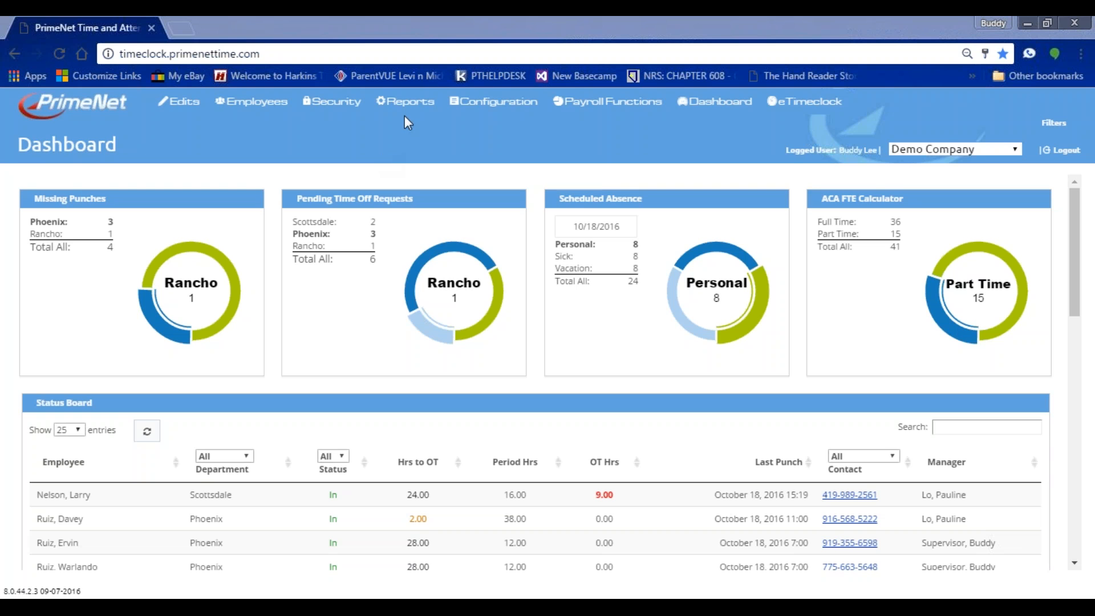
# Create punch location 'Office 1' restricted to IP 95.26.23.240, then start a blank location form.
pyautogui.moveTo(468, 105)
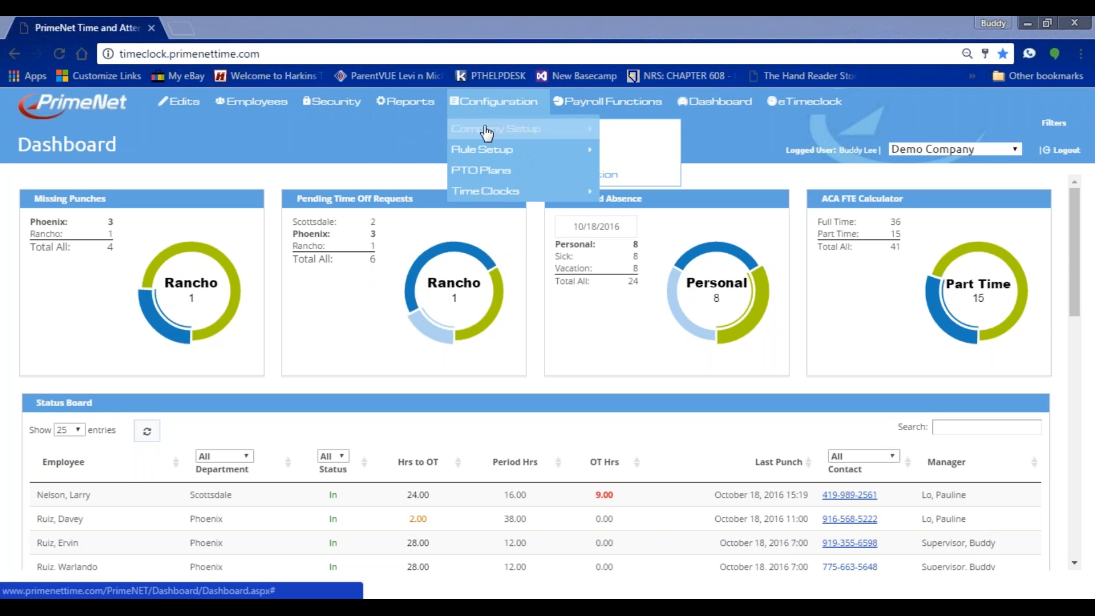
pyautogui.moveTo(542, 130)
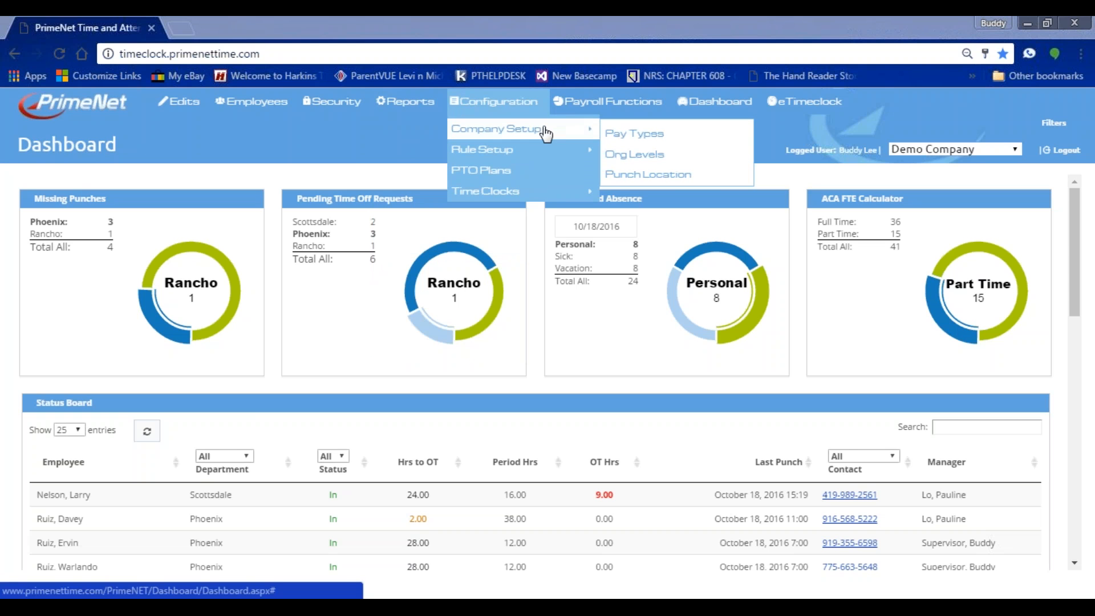
pyautogui.click(624, 175)
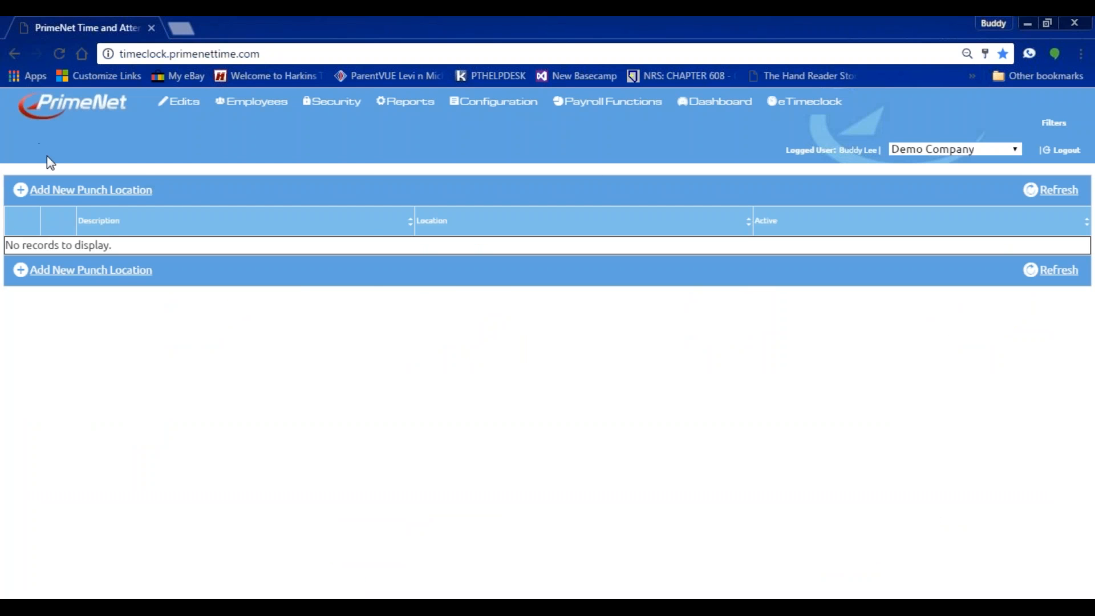
pyautogui.click(114, 200)
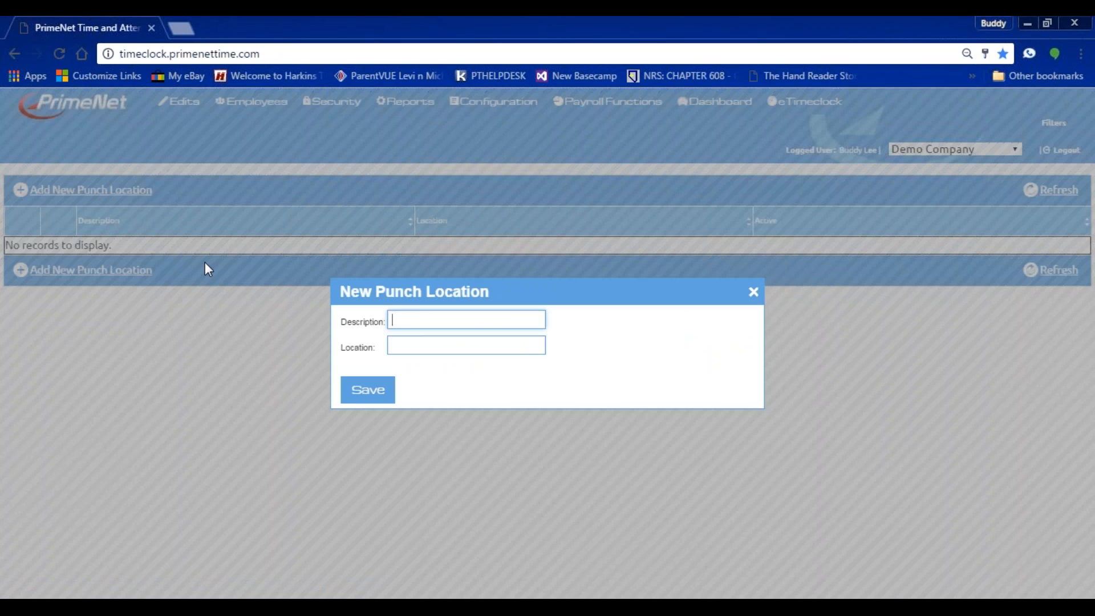
pyautogui.write('Office 1')
pyautogui.click(482, 349)
pyautogui.write('9')
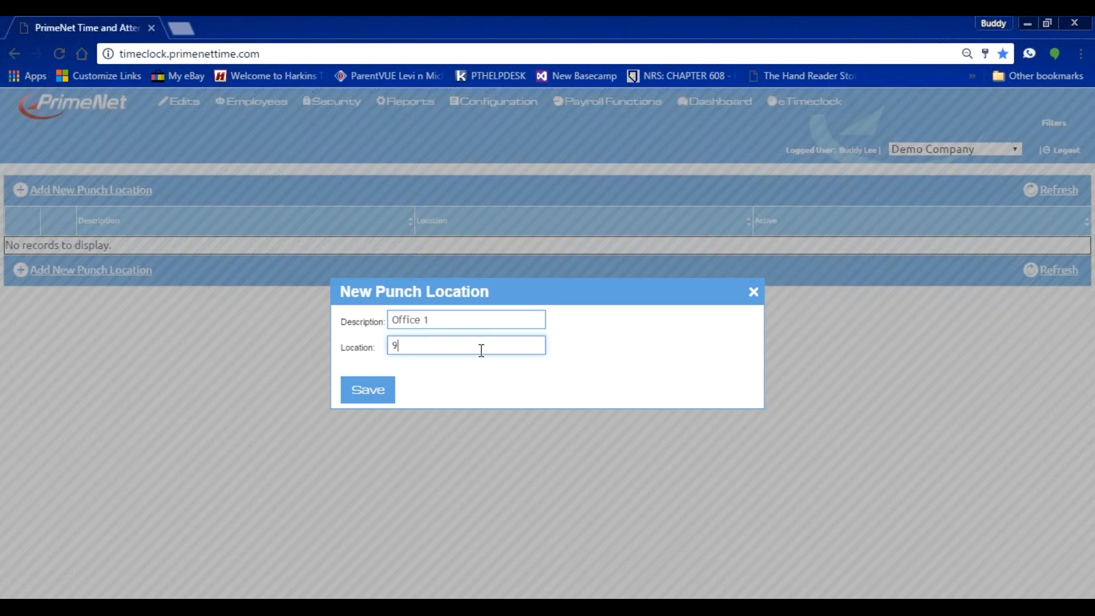
pyautogui.write('5.26.23.24')
pyautogui.write('5')
pyautogui.click(364, 391)
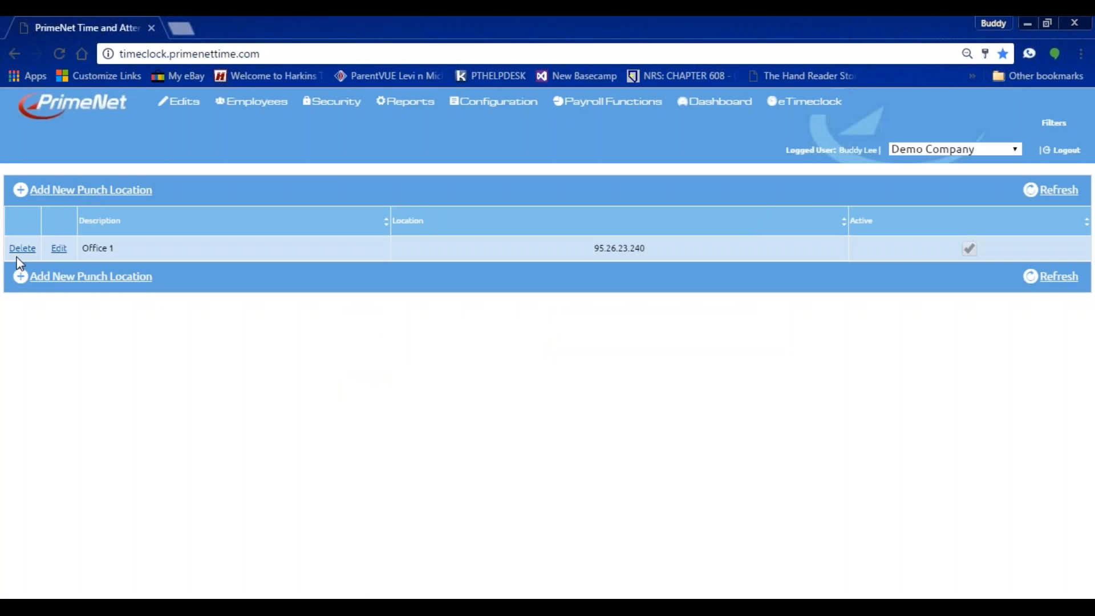
pyautogui.click(75, 194)
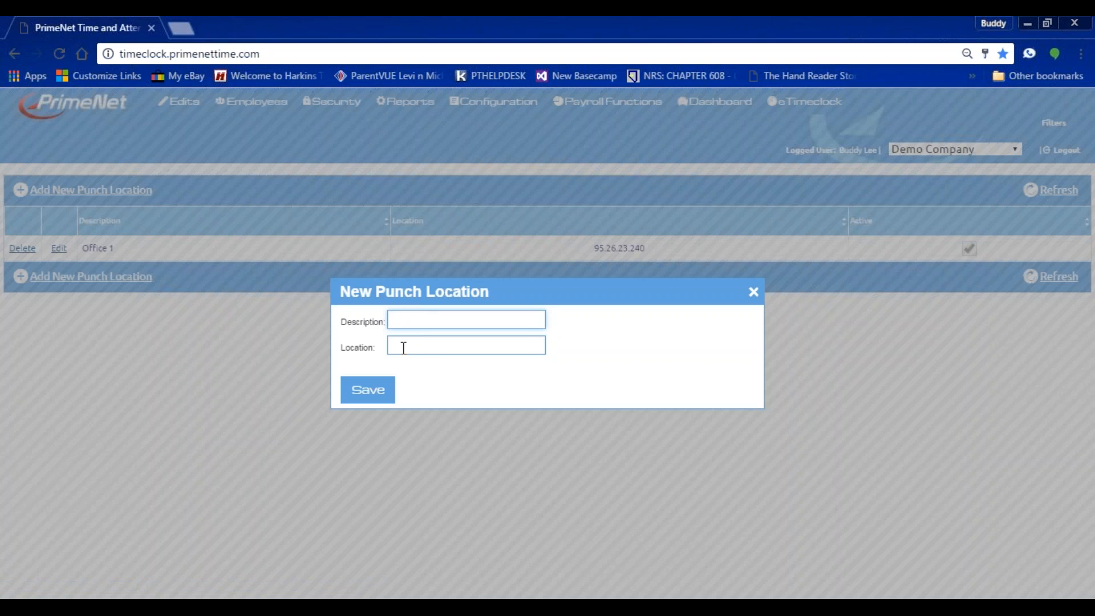
# Close the blank New Punch Location form without saving.
pyautogui.click(754, 293)
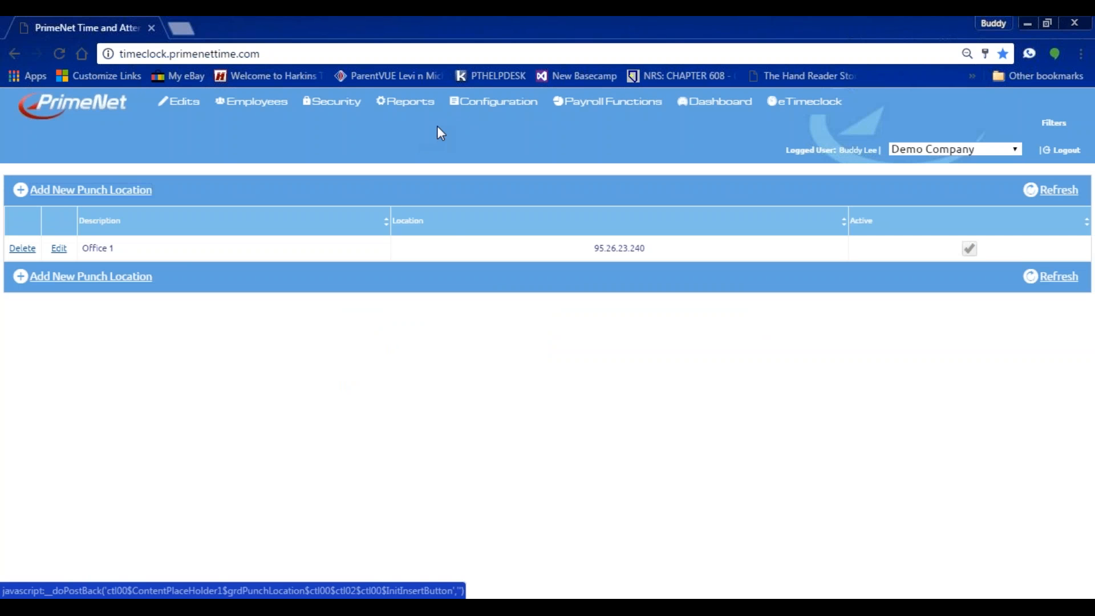
# Open Configuration > Time Clocks > eTimeclock to list the STD, TSHT and Read Only profiles.
pyautogui.moveTo(476, 114)
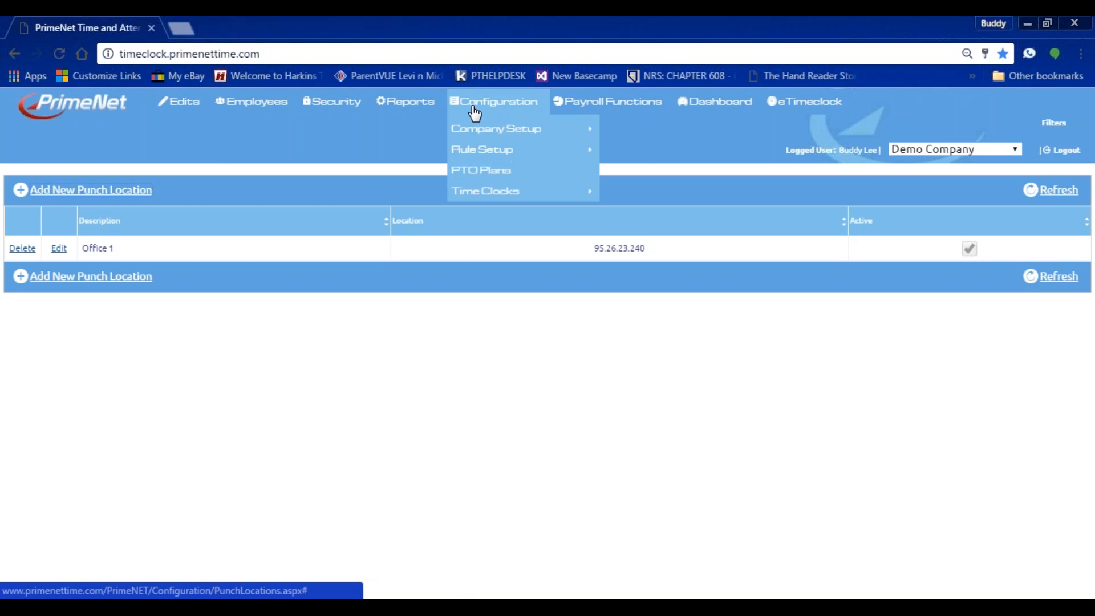
pyautogui.moveTo(482, 199)
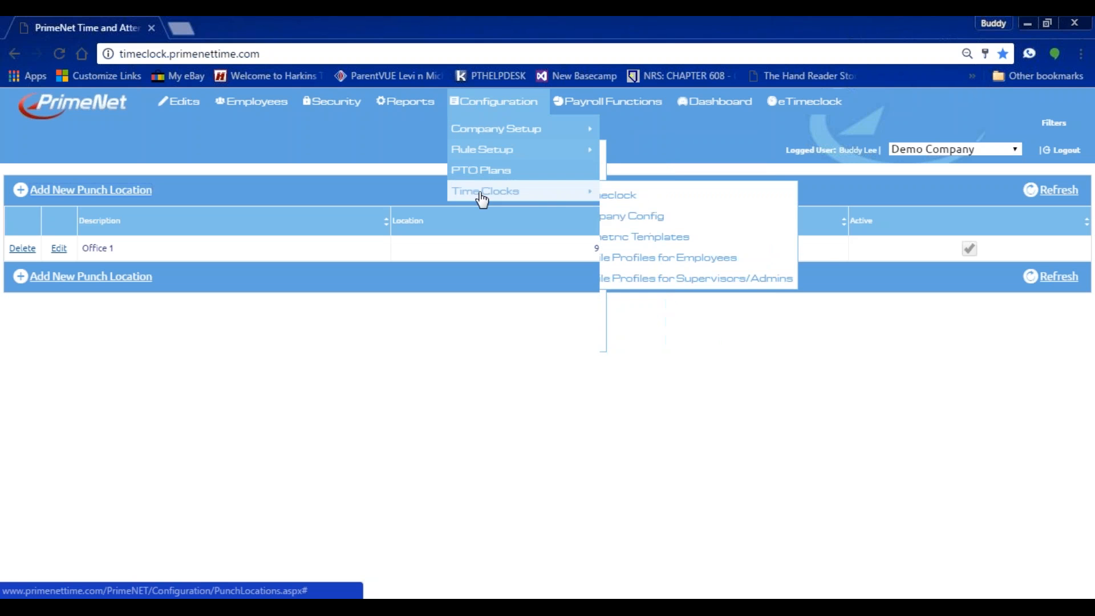
pyautogui.click(639, 197)
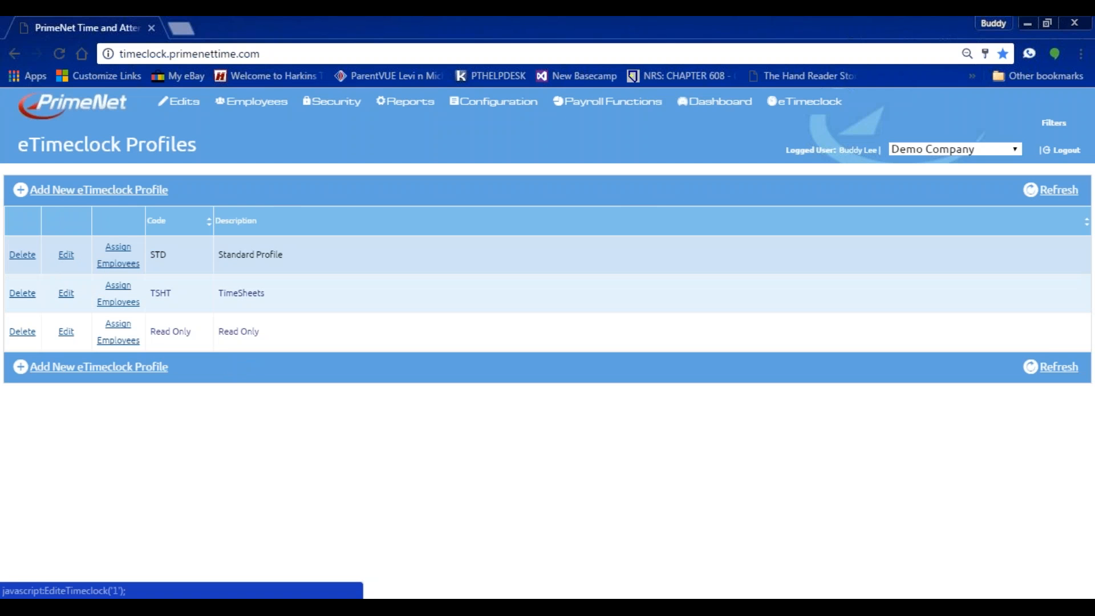
# Save the STD Standard Profile, which rejects unknown locations, and launch the web eTimeclock in a new tab.
pyautogui.click(66, 255)
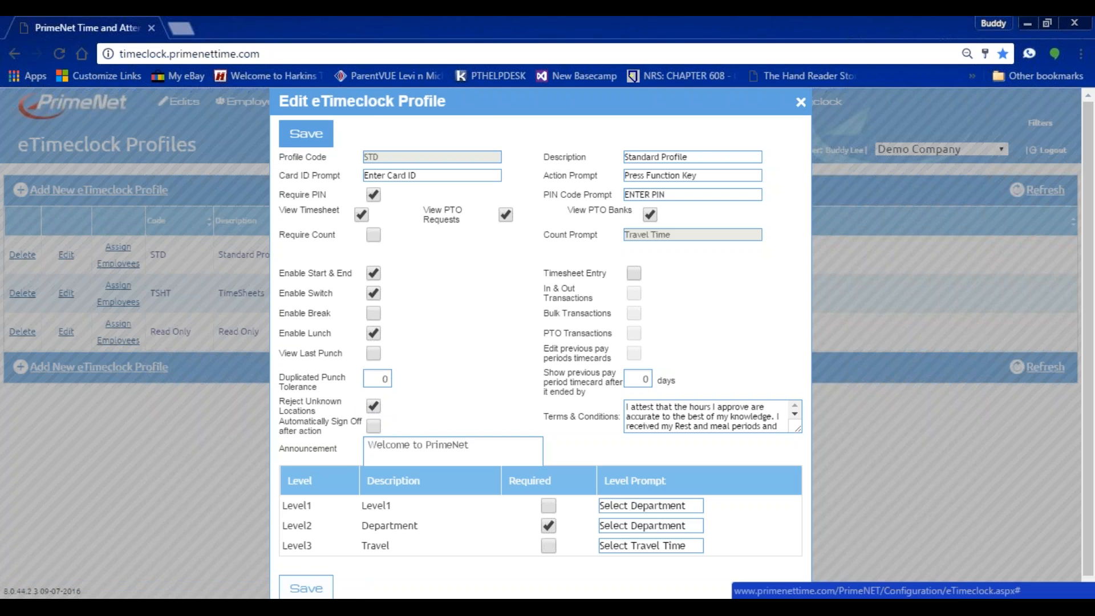
pyautogui.click(305, 588)
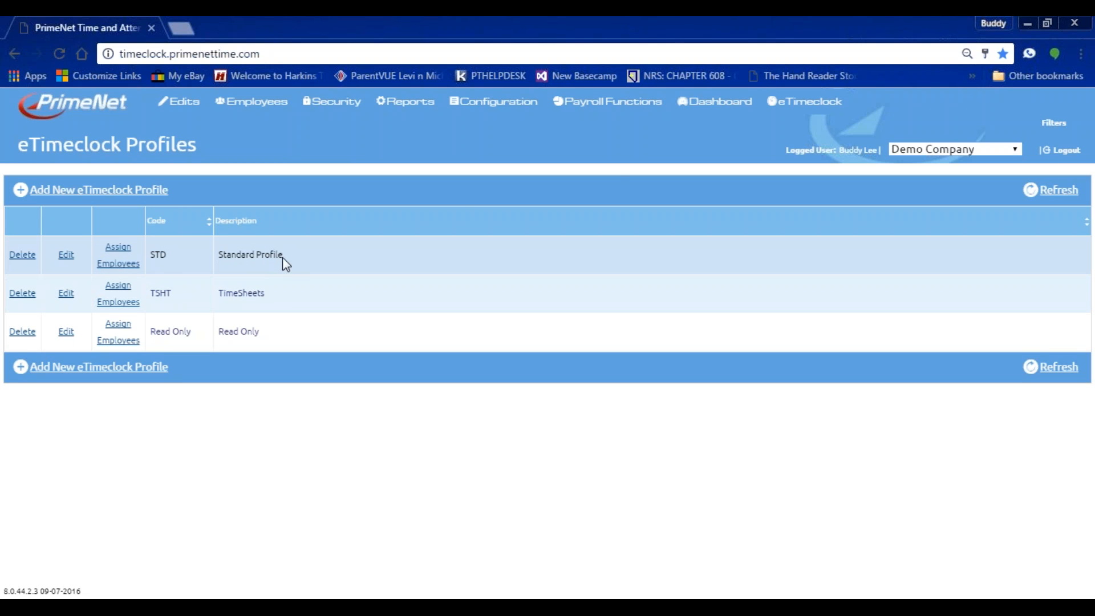
pyautogui.click(814, 109)
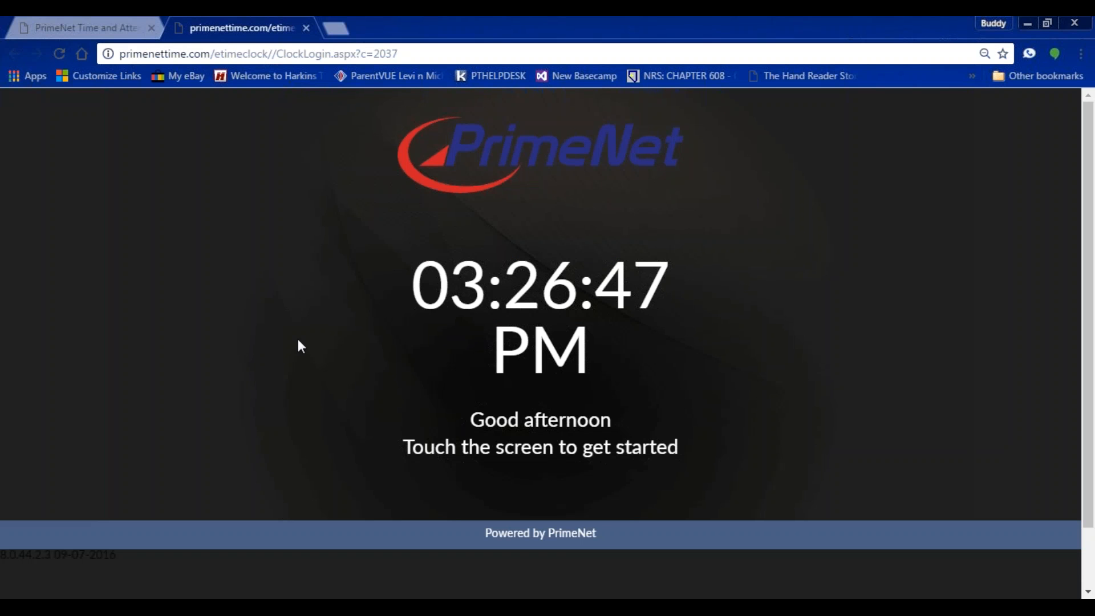
# Sign in at the eTimeclock keypad with the employee's badge ID and PIN.
pyautogui.click(338, 357)
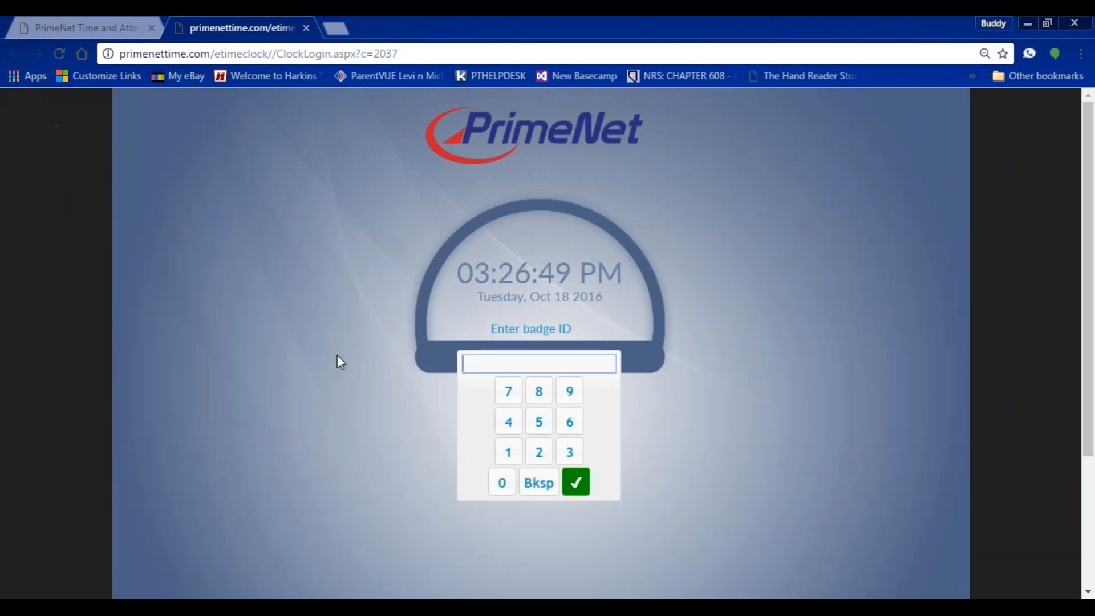
pyautogui.write('7777')
pyautogui.click(575, 488)
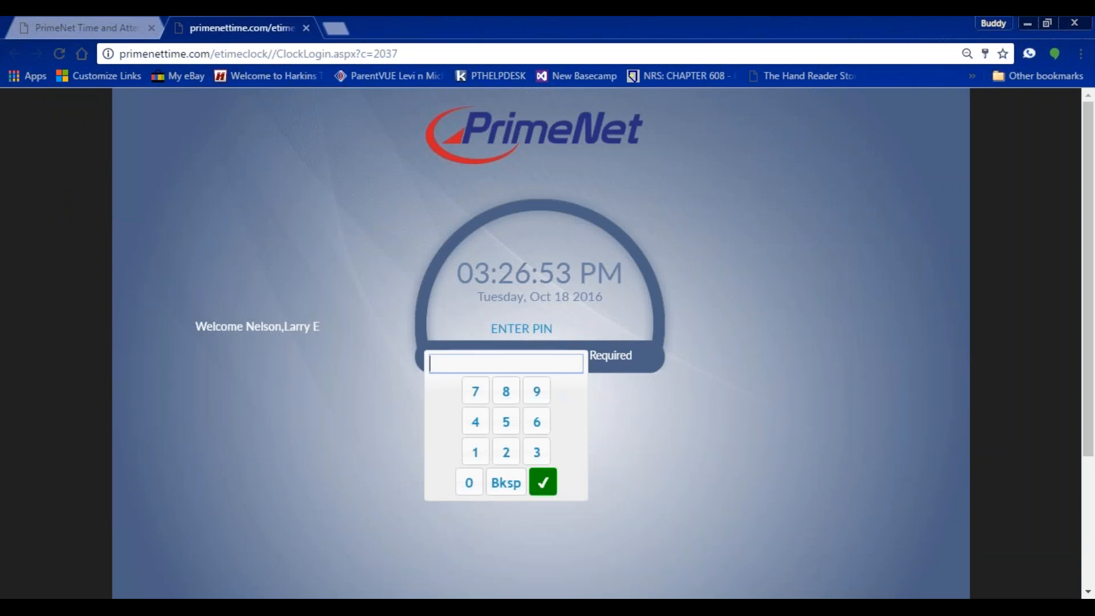
pyautogui.click(477, 395)
pyautogui.click(477, 394)
pyautogui.click(476, 394)
pyautogui.click(476, 394)
pyautogui.click(545, 483)
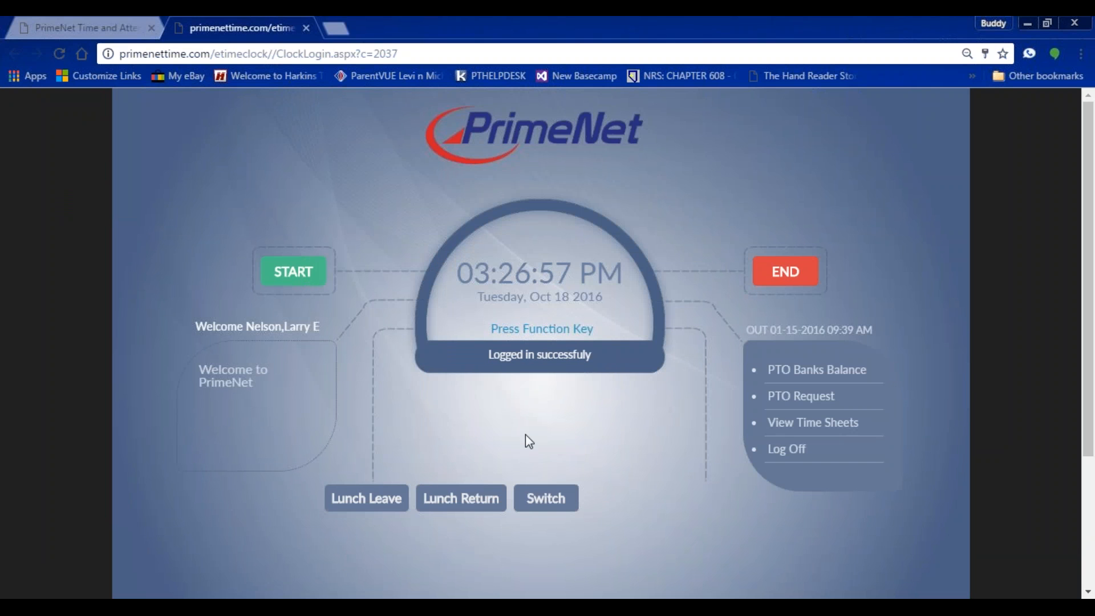
# Attempt a clock-in punch with a chosen department.
pyautogui.click(292, 276)
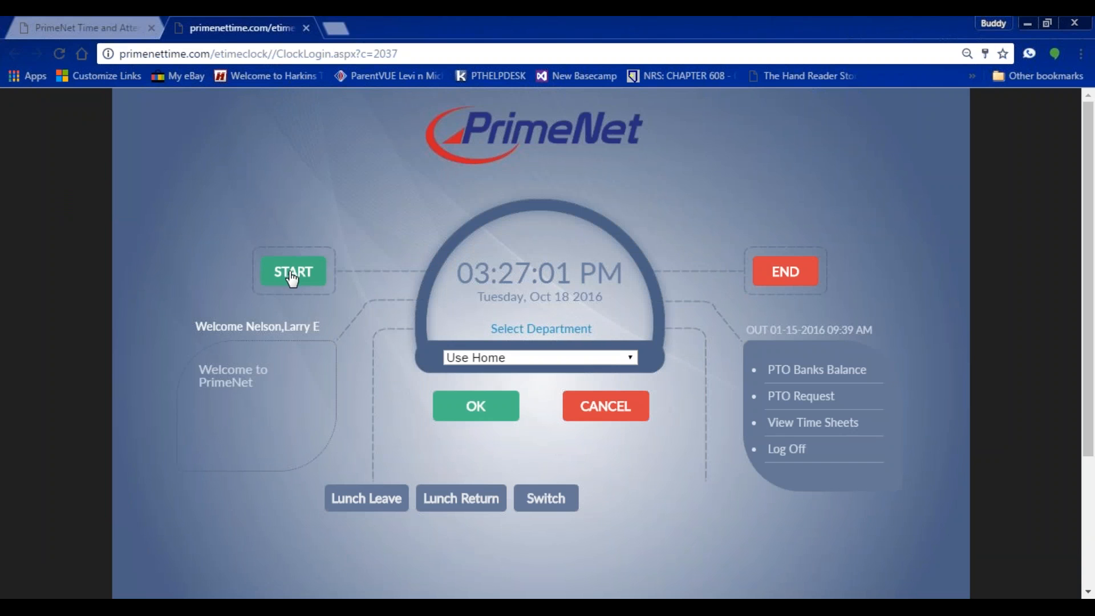
pyautogui.click(503, 357)
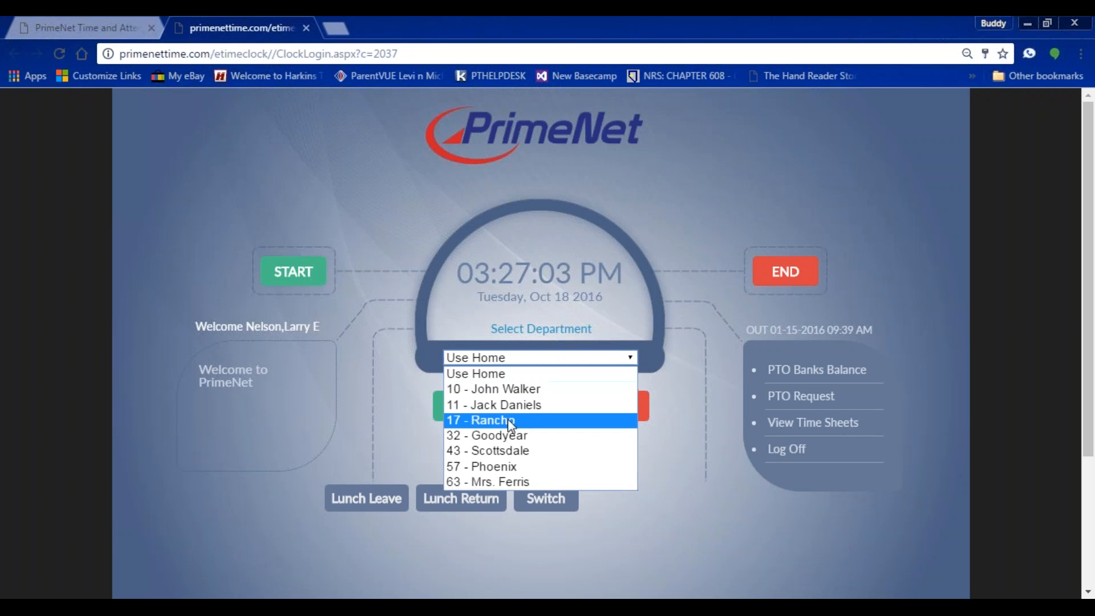
pyautogui.click(498, 436)
pyautogui.click(474, 409)
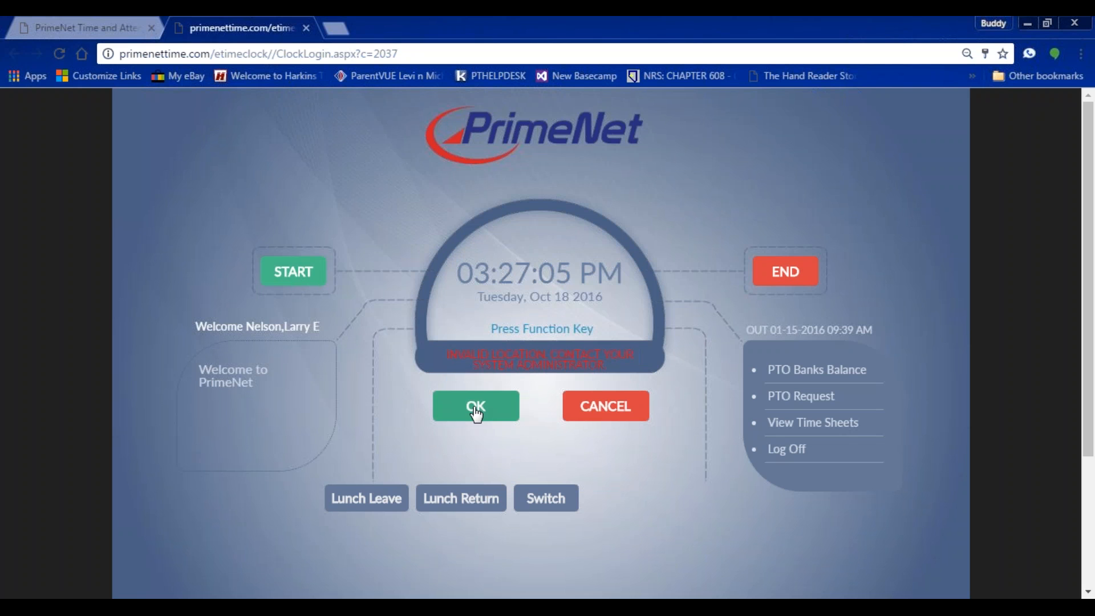
# Highlight the faint INVALID LOCATION error message to read it.
pyautogui.moveTo(612, 371)
pyautogui.mouseDown()
pyautogui.moveTo(597, 361)
pyautogui.moveTo(610, 372)
pyautogui.mouseUp()
pyautogui.click(611, 371)
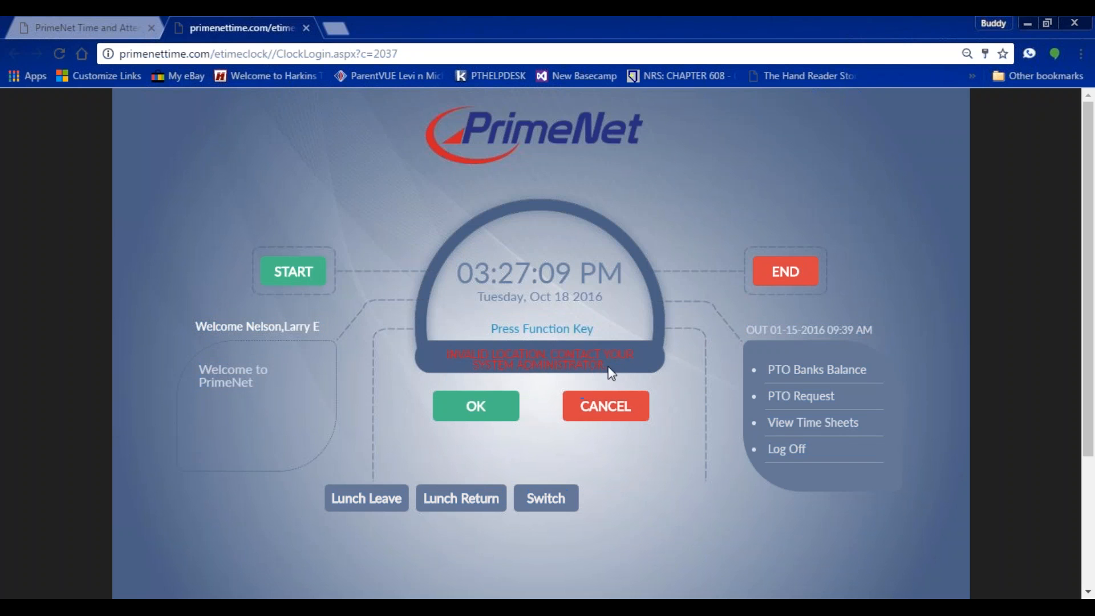
pyautogui.hotkey('ctrl', 'a')
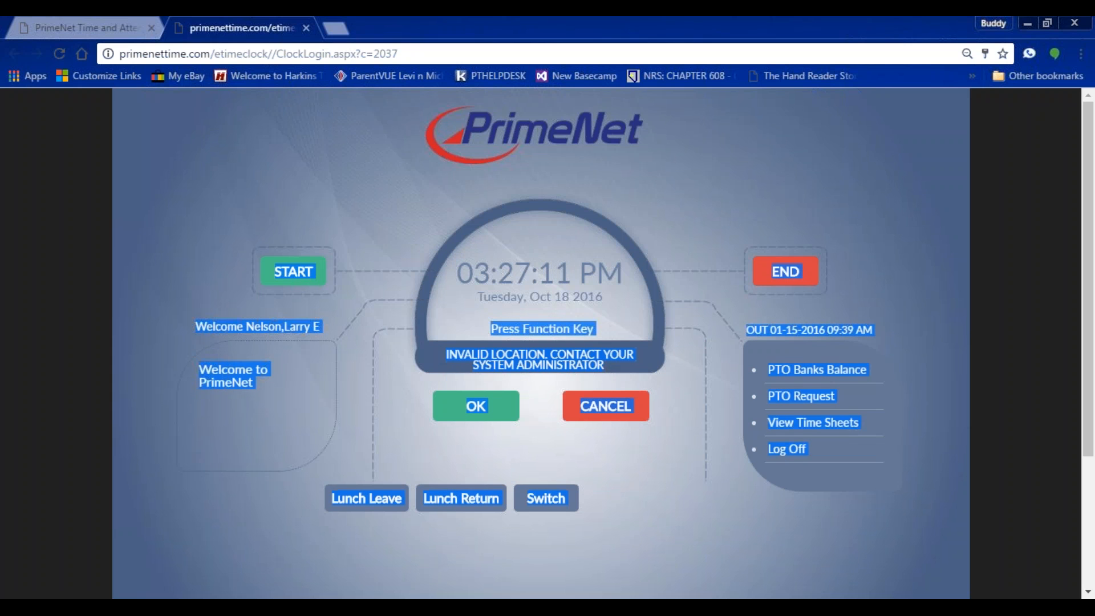
pyautogui.click(629, 363)
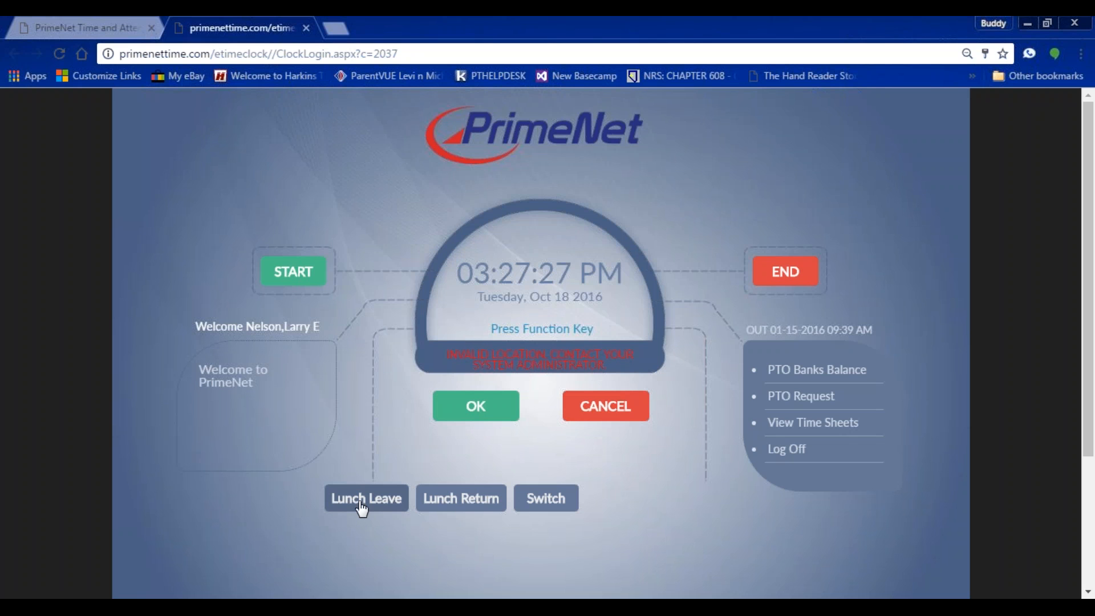
# Punch Lunch Return with the home department, then open View Time Sheets.
pyautogui.click(447, 498)
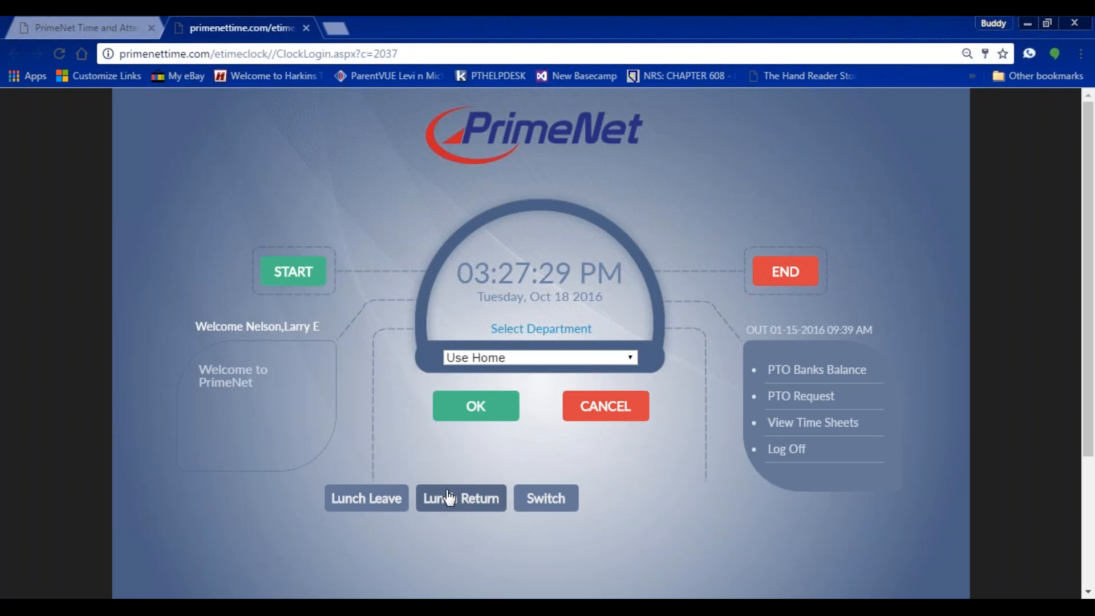
pyautogui.click(479, 406)
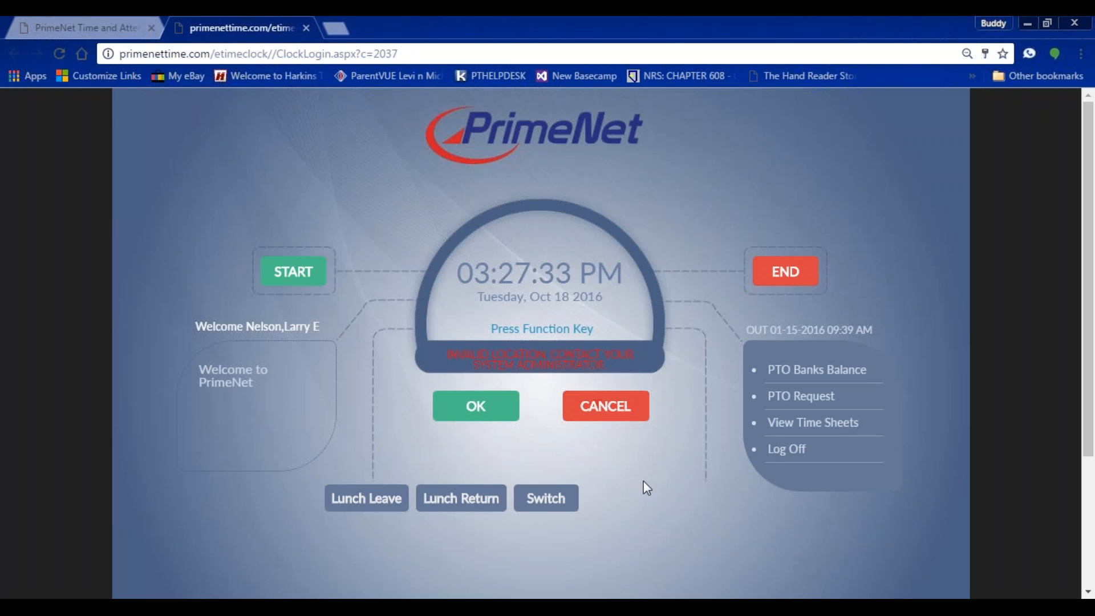
pyautogui.click(794, 426)
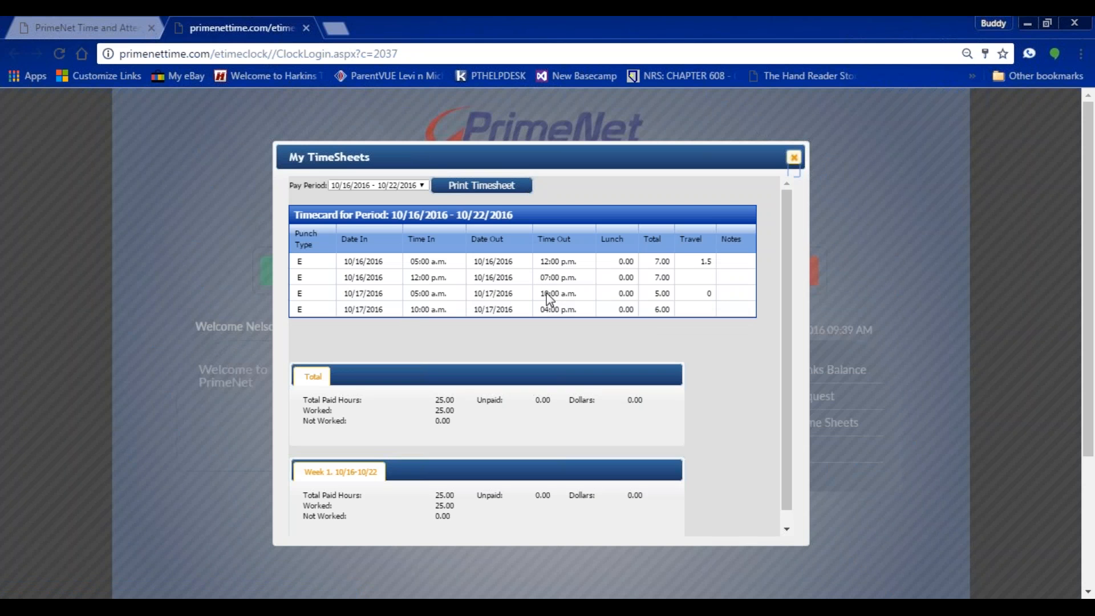
# Show the 07/24/2016 - 07/30/2016 timecard, then close the timesheets.
pyautogui.click(422, 185)
pyautogui.click(382, 323)
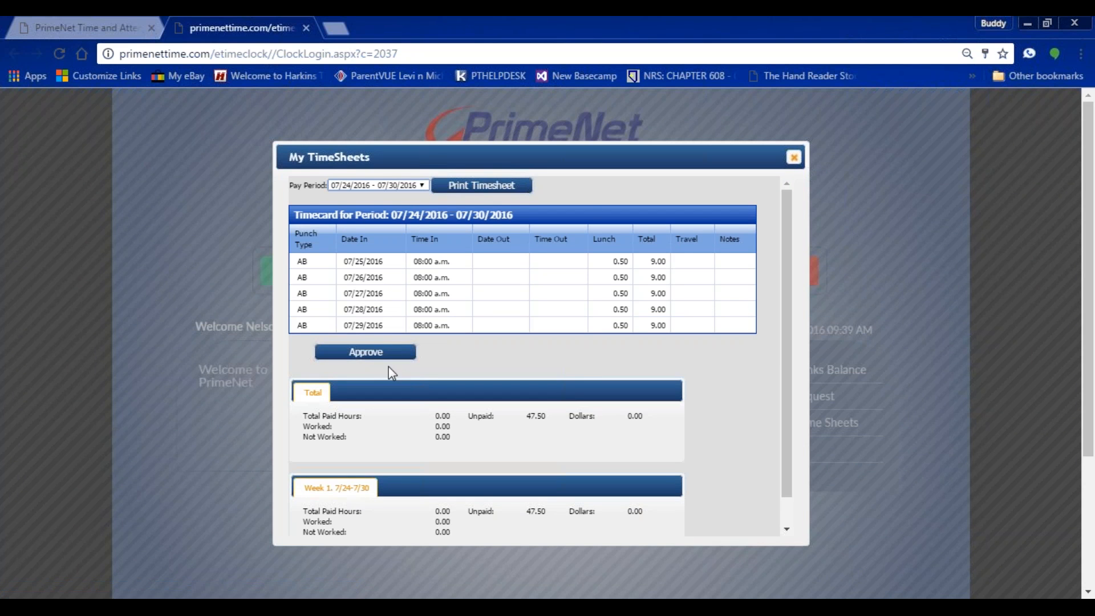
pyautogui.click(794, 157)
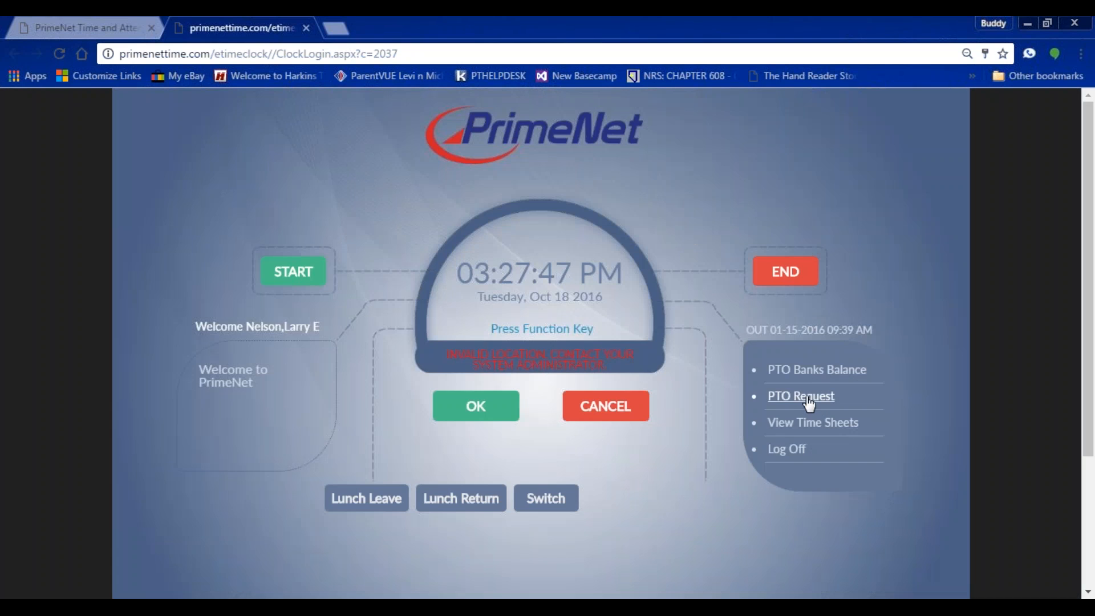
# Check the PTO bank balances and PTO requests, then return to the admin tab.
pyautogui.click(816, 369)
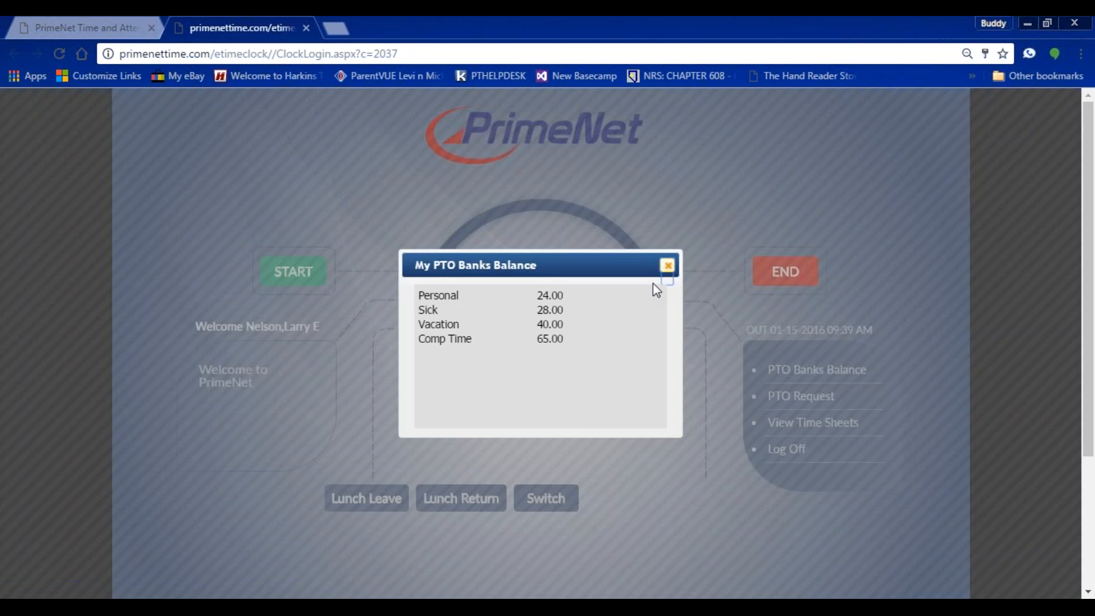
pyautogui.click(667, 266)
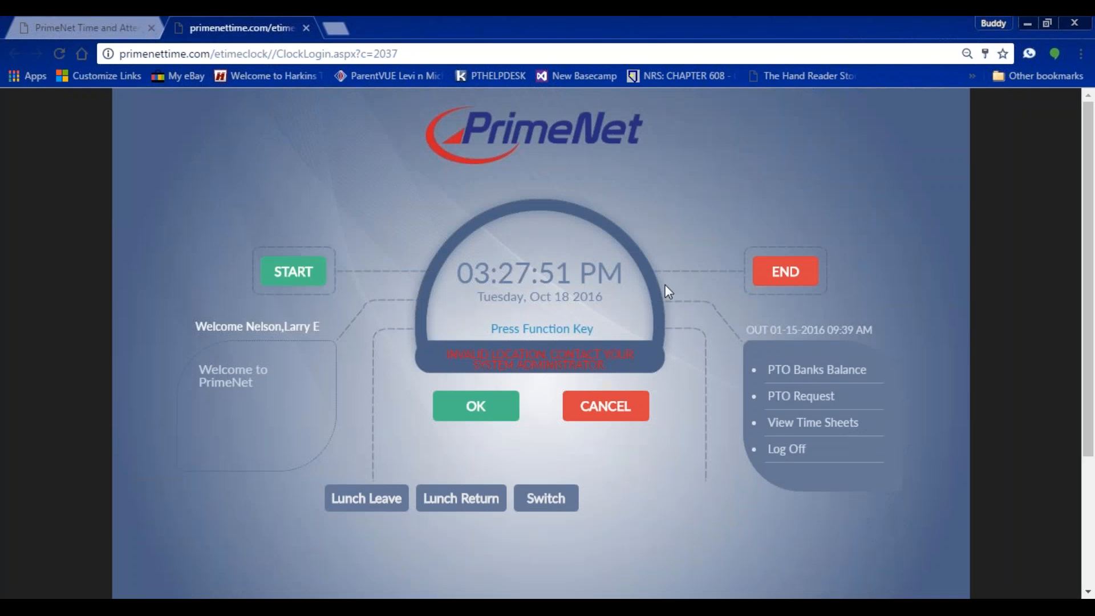
pyautogui.click(813, 402)
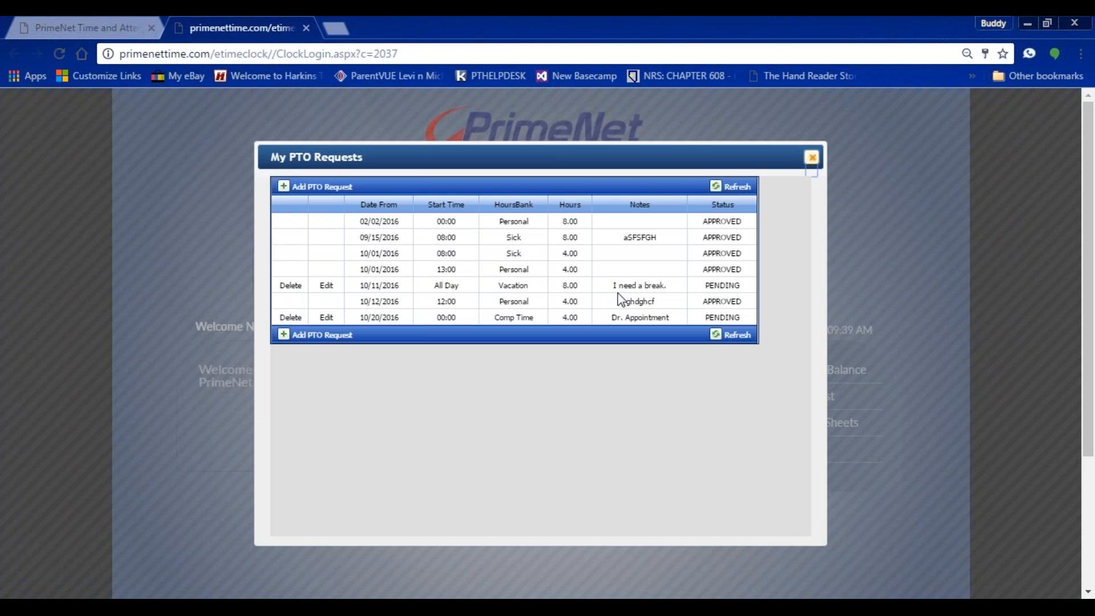
pyautogui.click(812, 158)
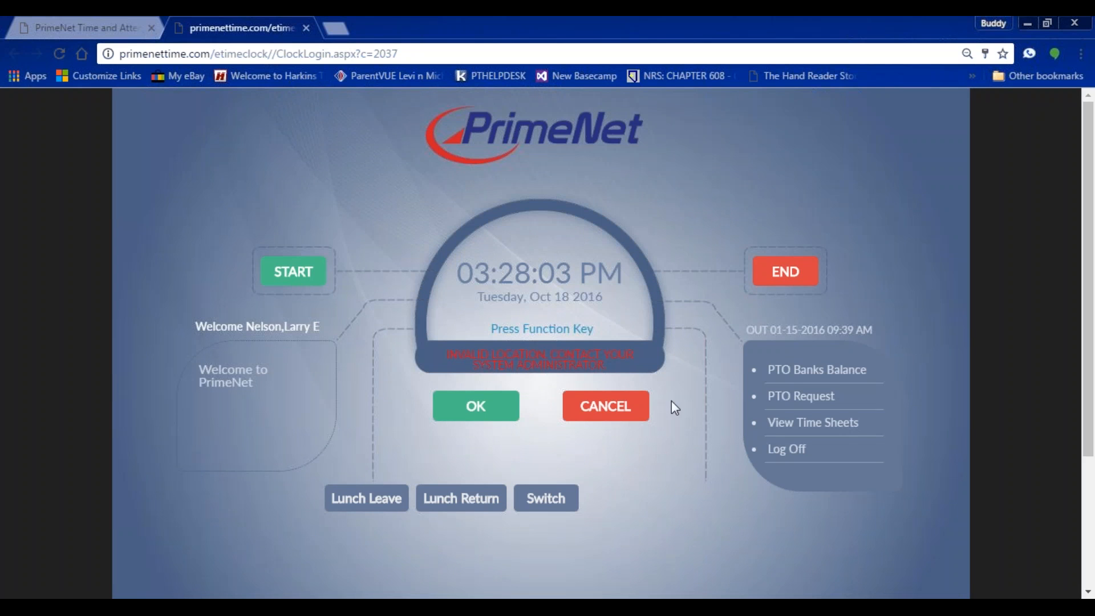
pyautogui.click(91, 26)
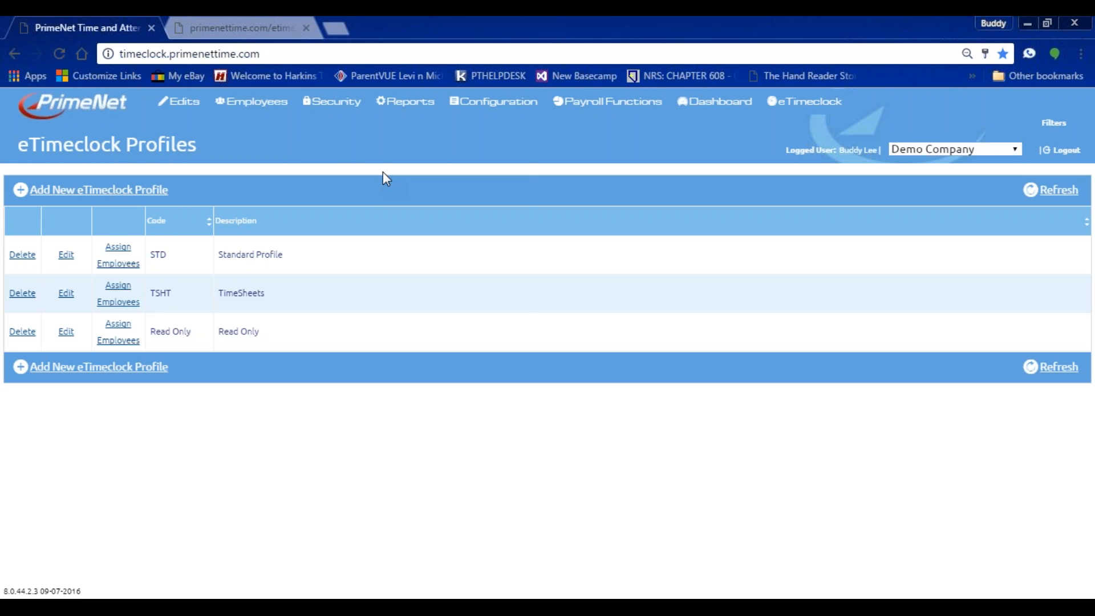
# Inspect Office 1's IP 95.26.23.240 without saving changes, then open My dashboard.
pyautogui.moveTo(466, 102)
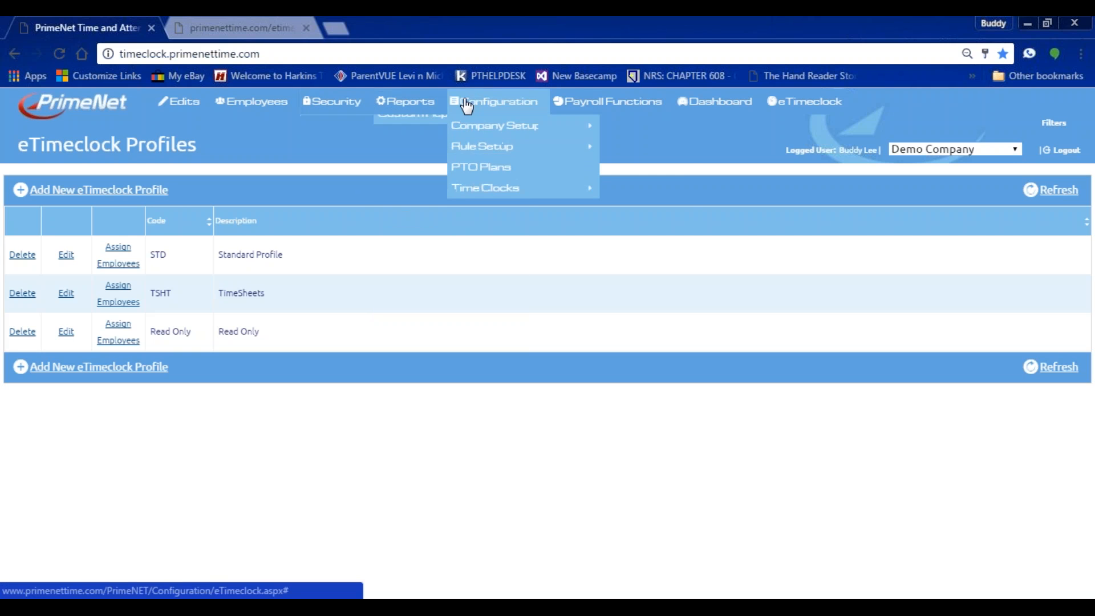
pyautogui.moveTo(531, 129)
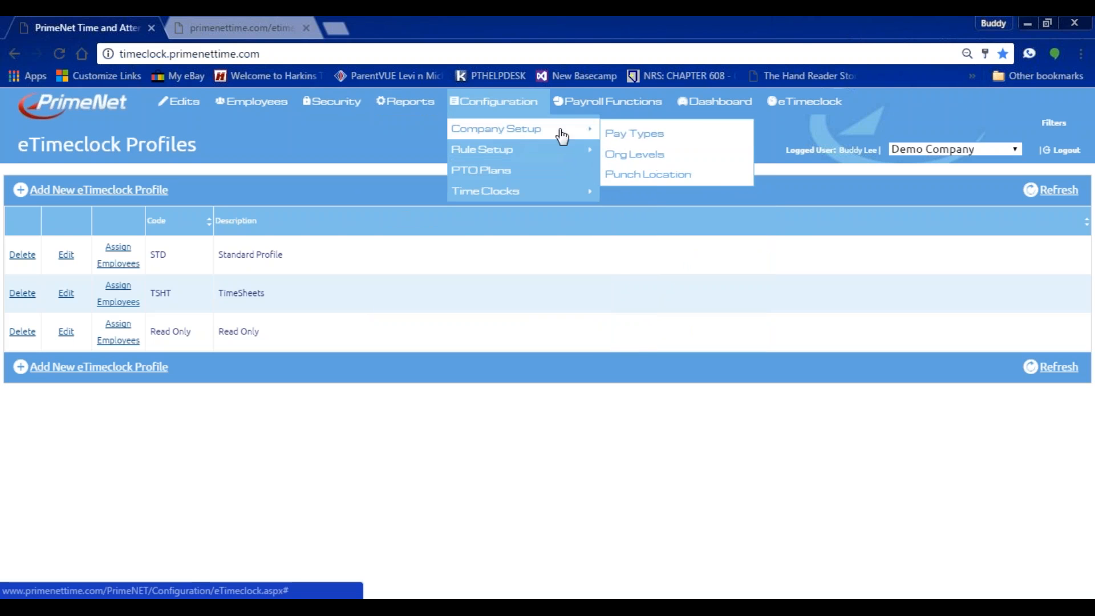
pyautogui.click(633, 174)
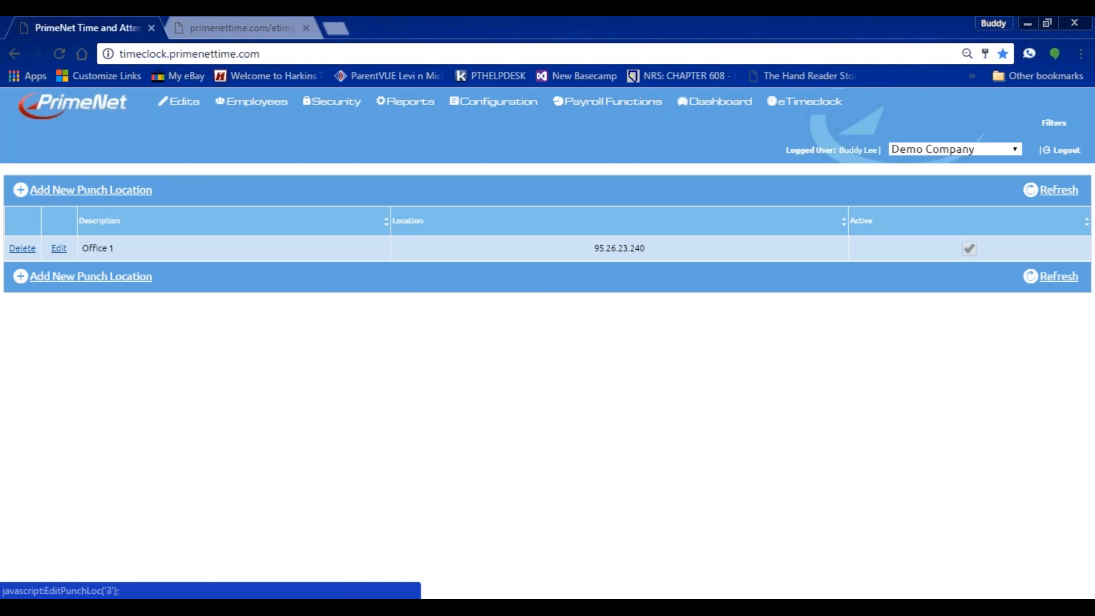
pyautogui.click(59, 250)
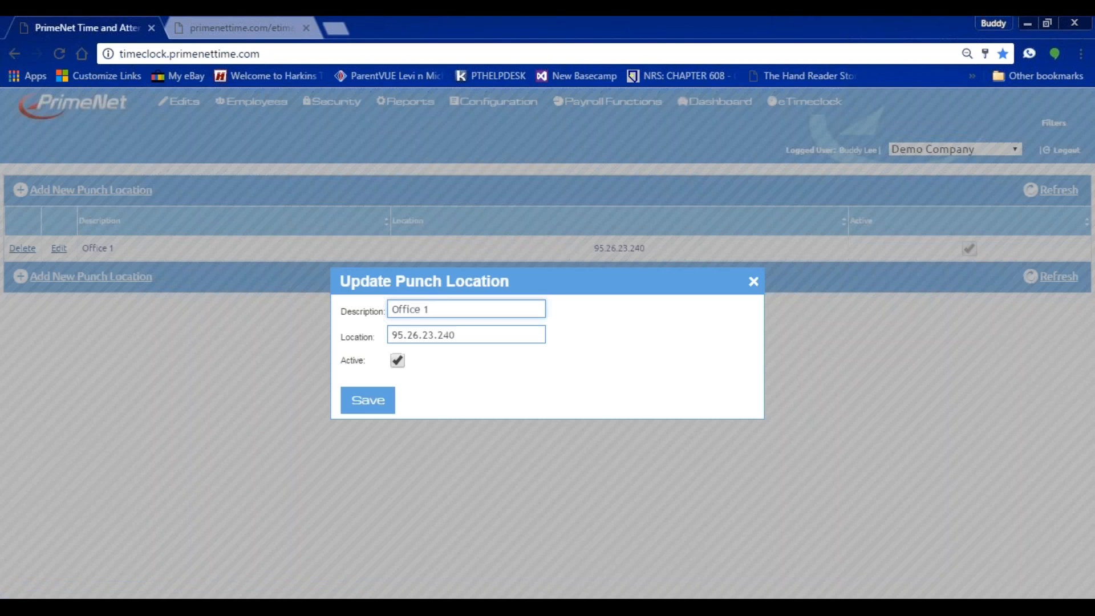
pyautogui.click(471, 336)
pyautogui.moveTo(471, 336); pyautogui.dragTo(366, 337)
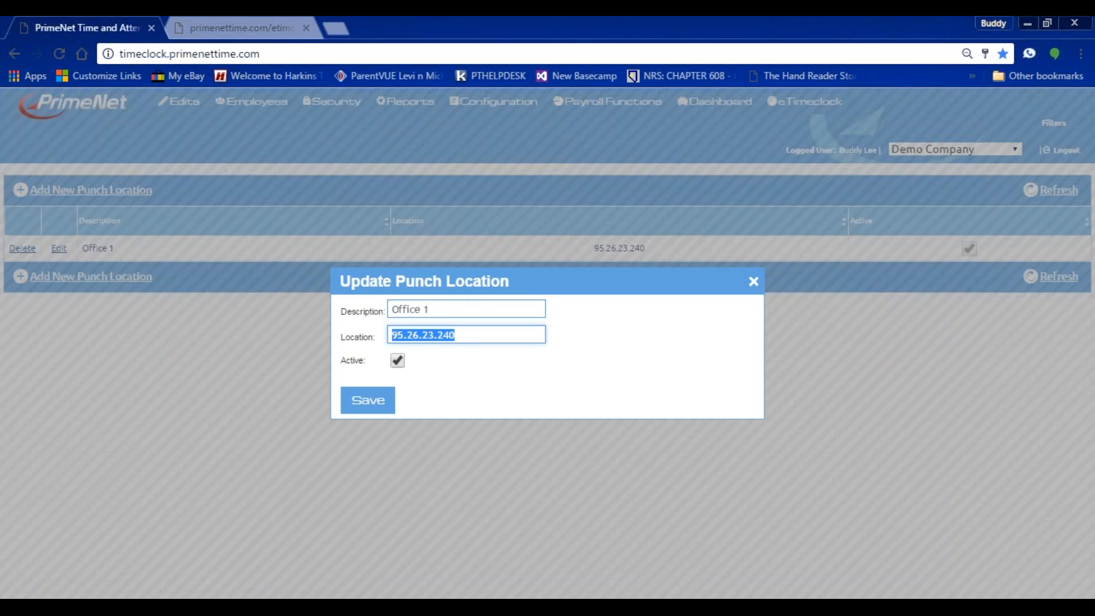
pyautogui.click(751, 280)
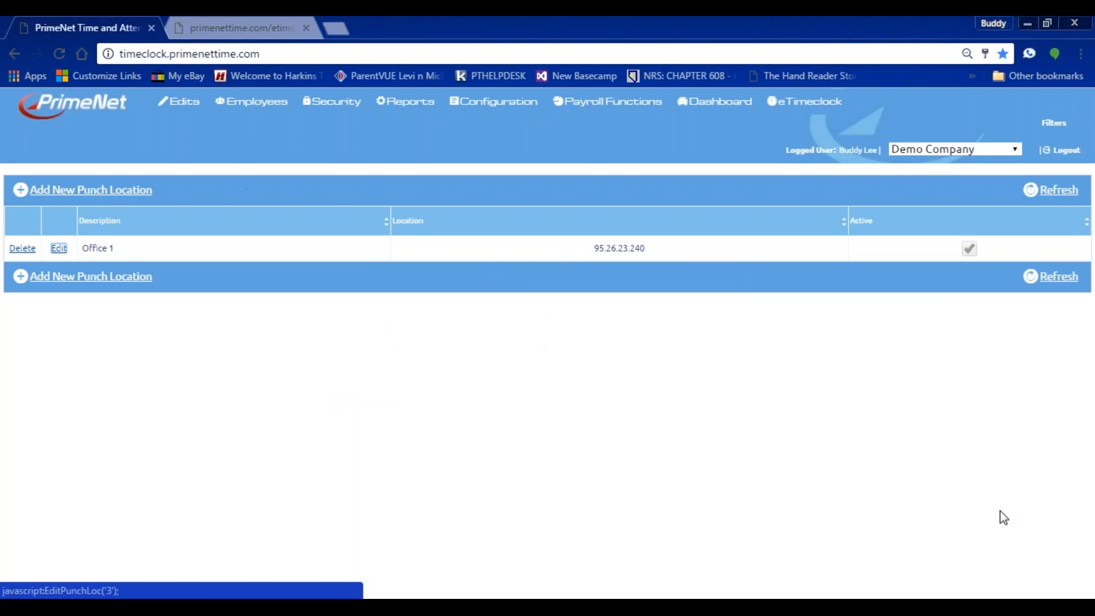
pyautogui.moveTo(711, 126)
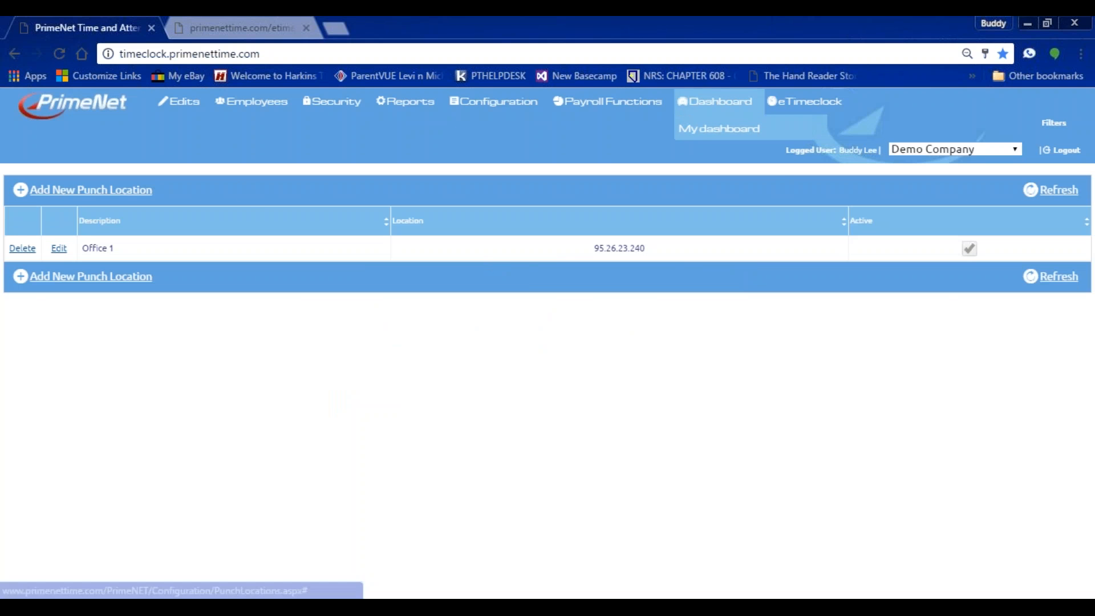
pyautogui.click(716, 128)
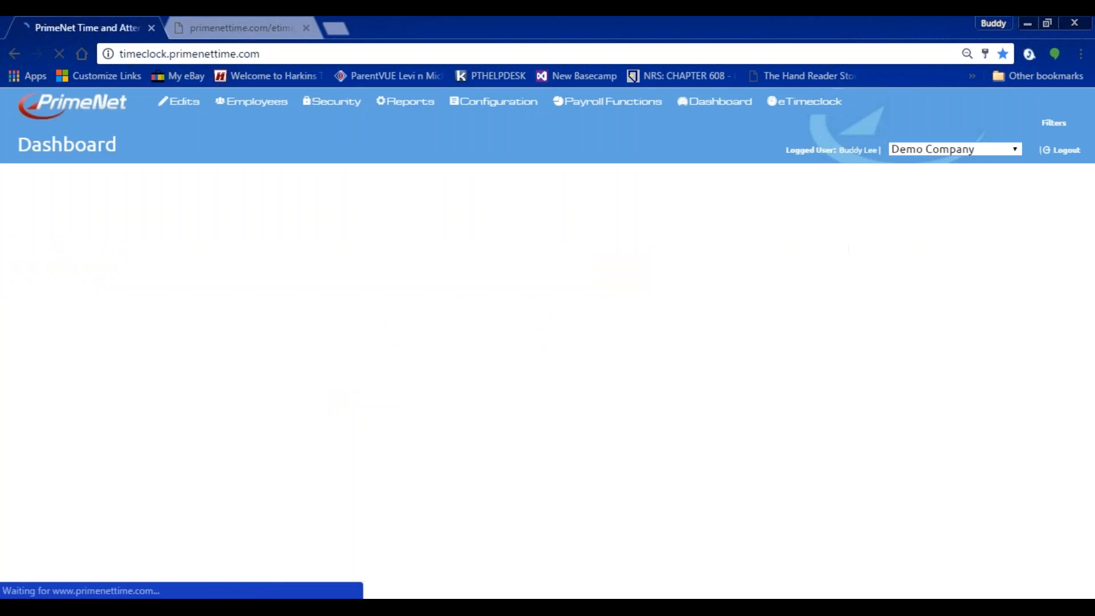